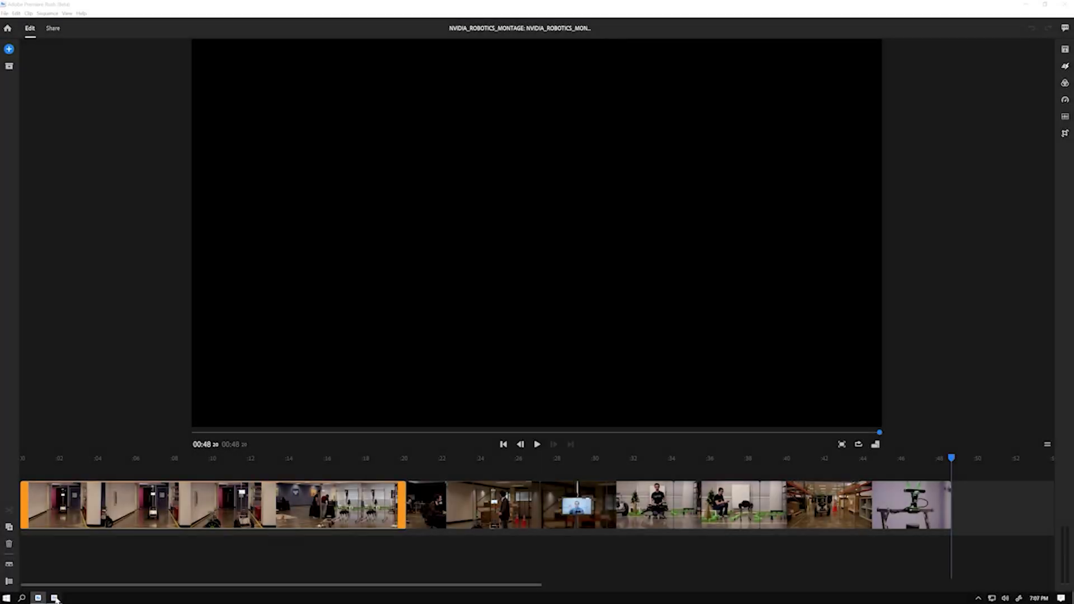
In Premiere Pro, select clip A002_C015_1211G4_001.R3D and play the montage sequence to check dropped frames
left_click(54, 598)
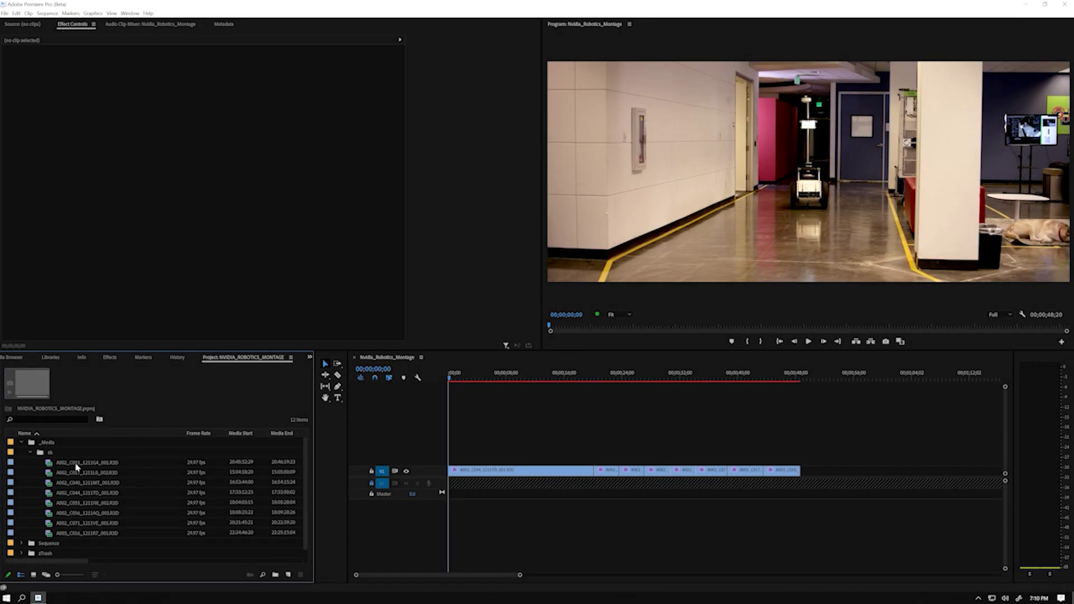
left_click(76, 464)
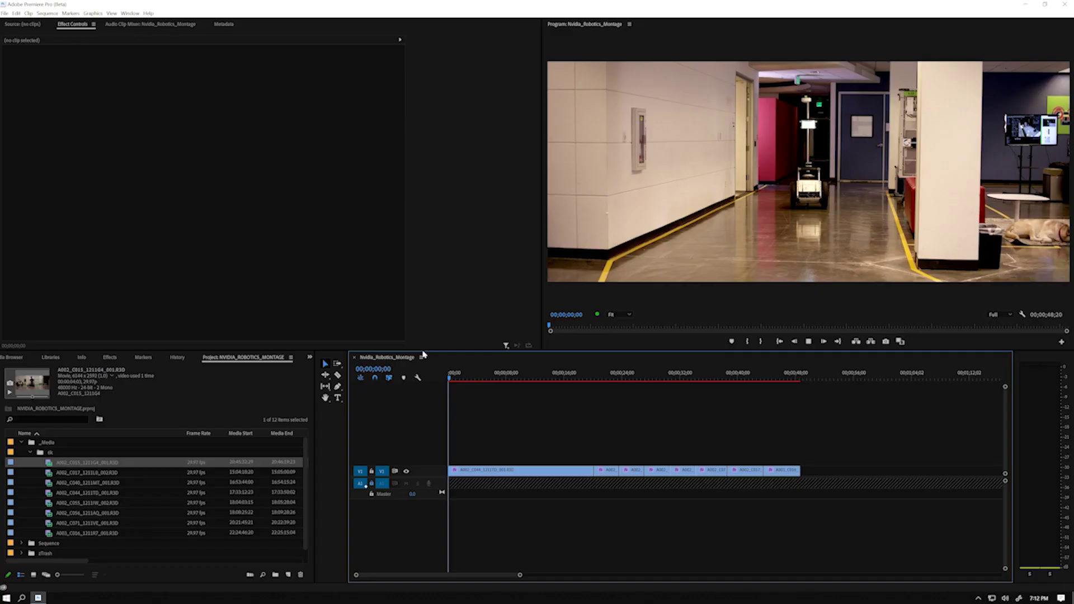
key("space")
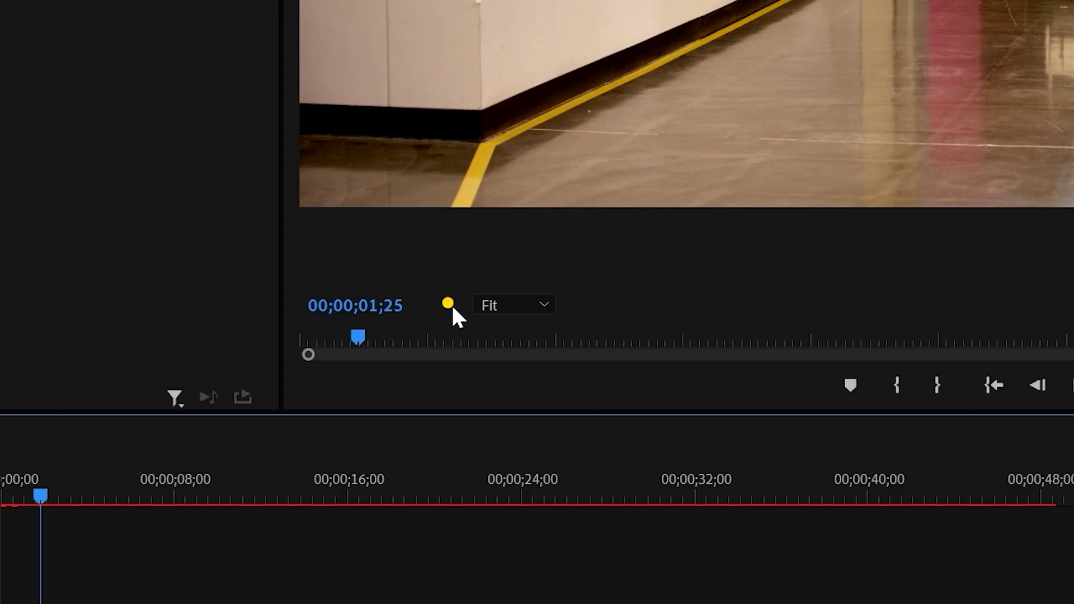
mouse_move(599, 319)
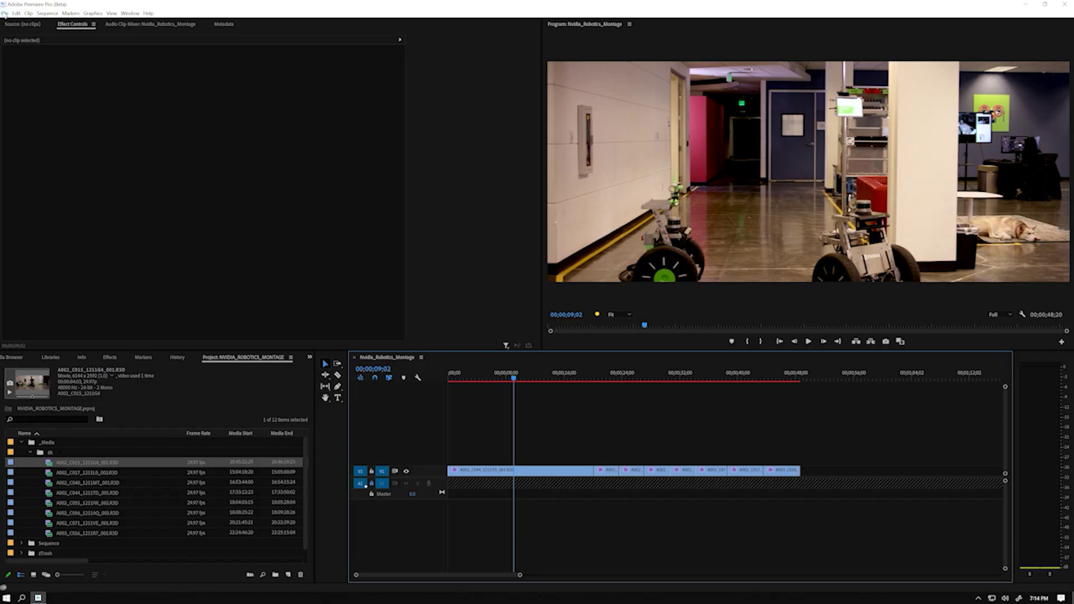
Set the project renderer to Mercury Playback Engine GPU Acceleration (CUDA) in Project Settings
left_click(5, 14)
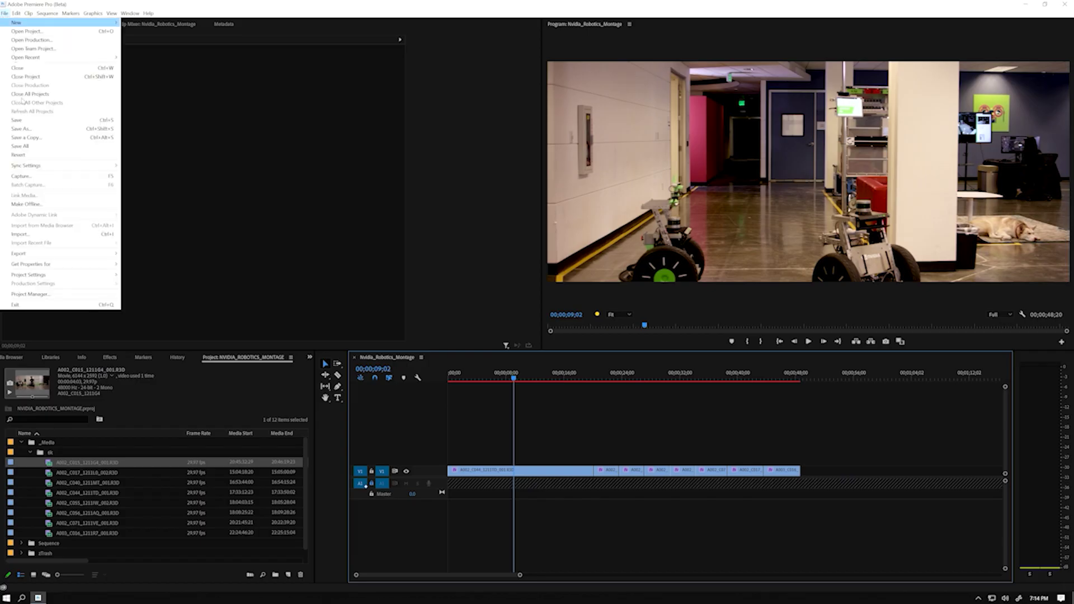
mouse_move(45, 274)
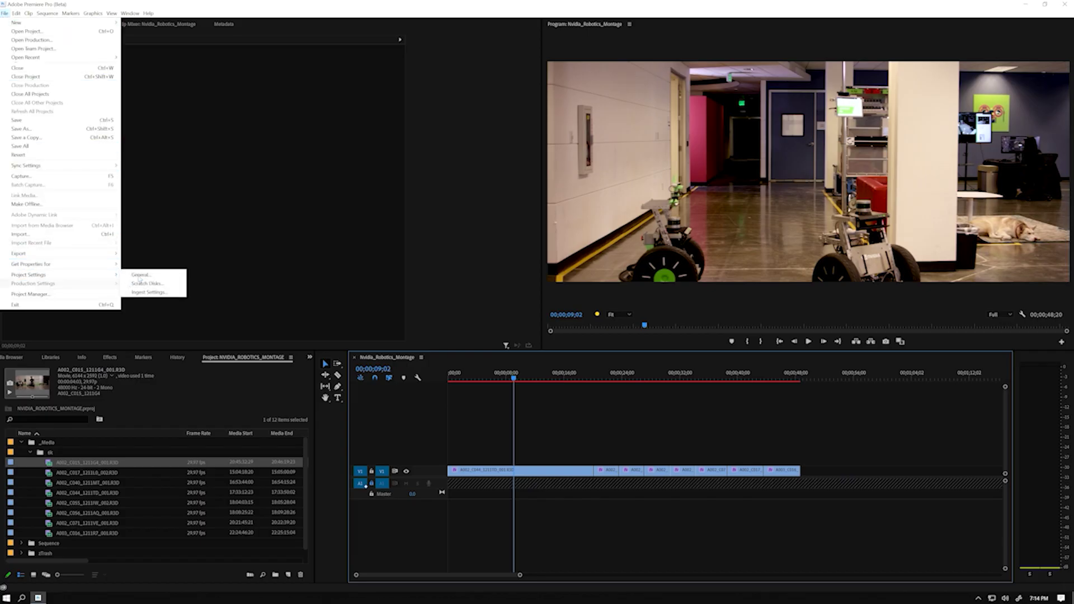
left_click(140, 272)
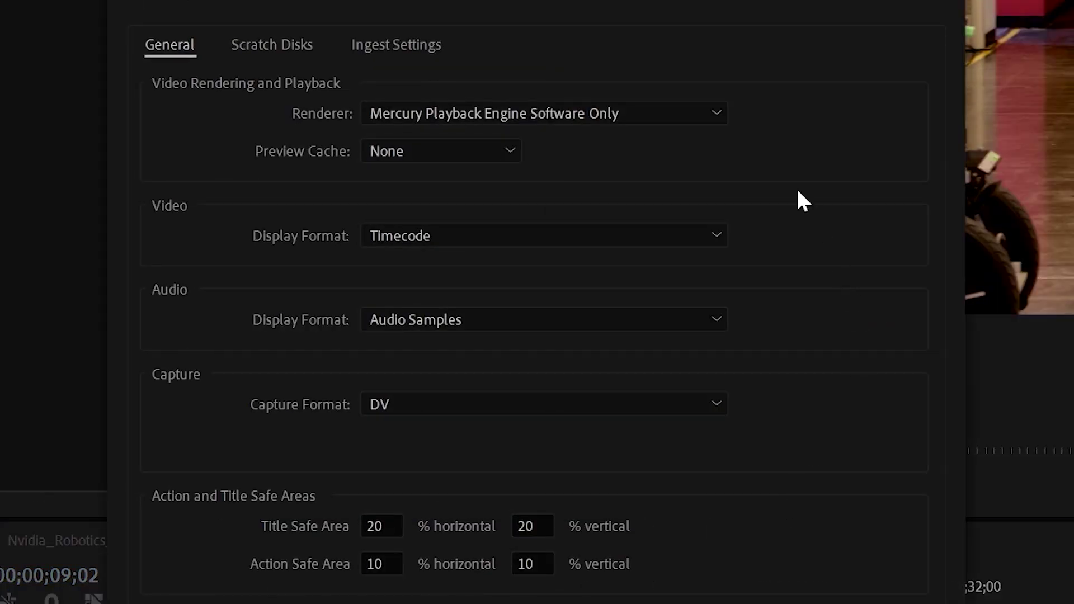
left_click(716, 111)
left_click(666, 140)
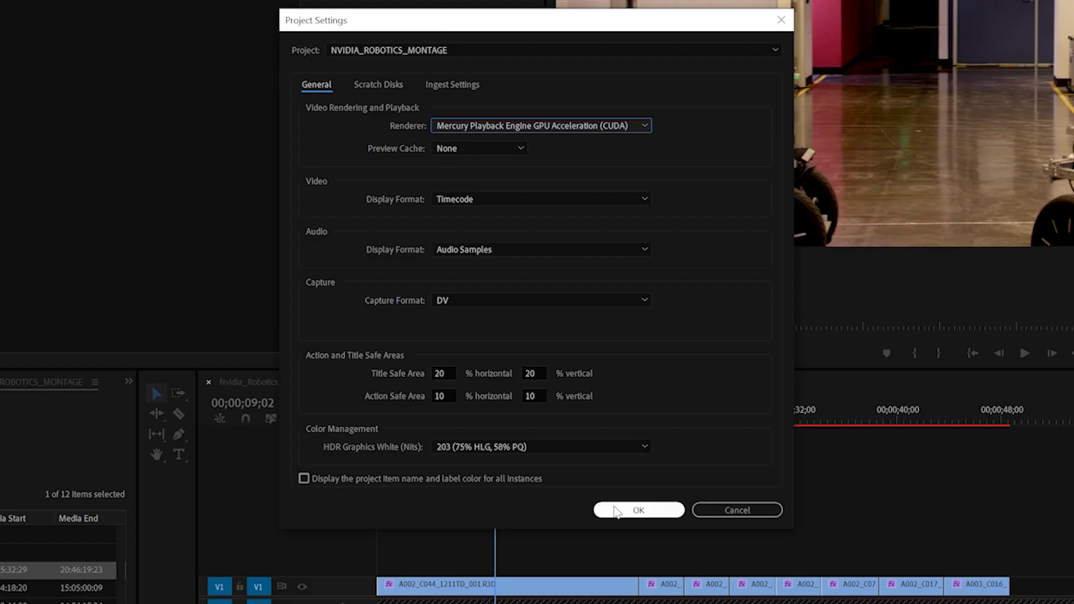
left_click(616, 512)
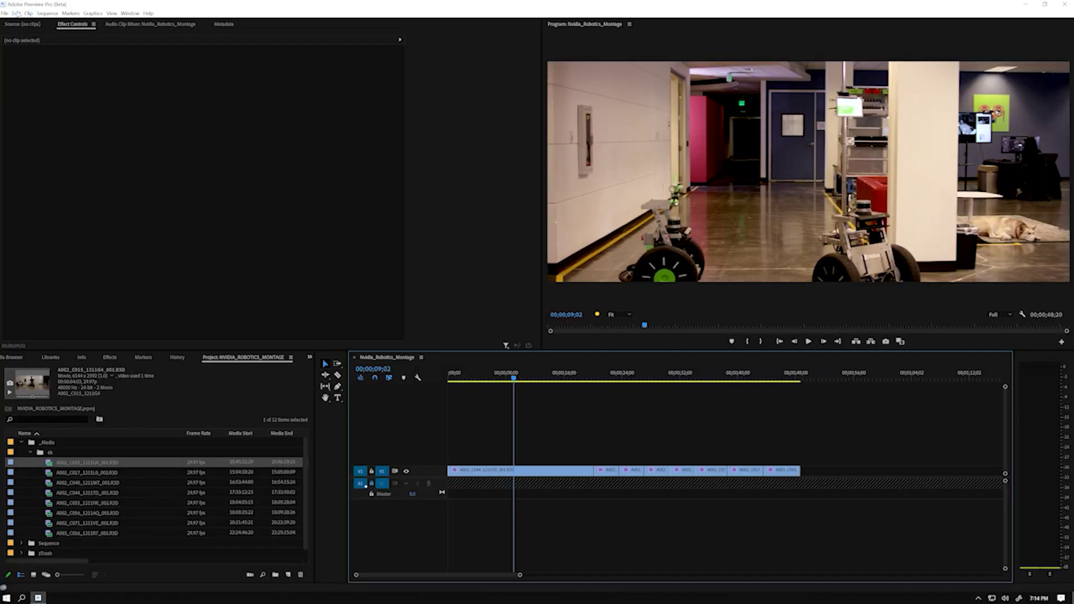
Enable hardware-accelerated encoding and decoding in the Media preferences
left_click(16, 13)
mouse_move(106, 269)
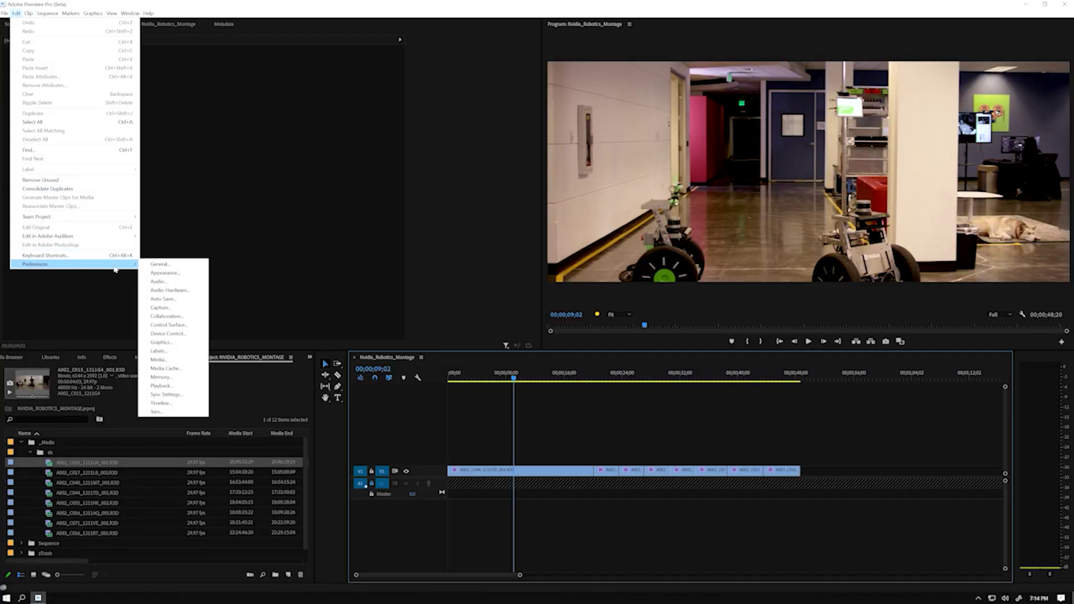
left_click(159, 359)
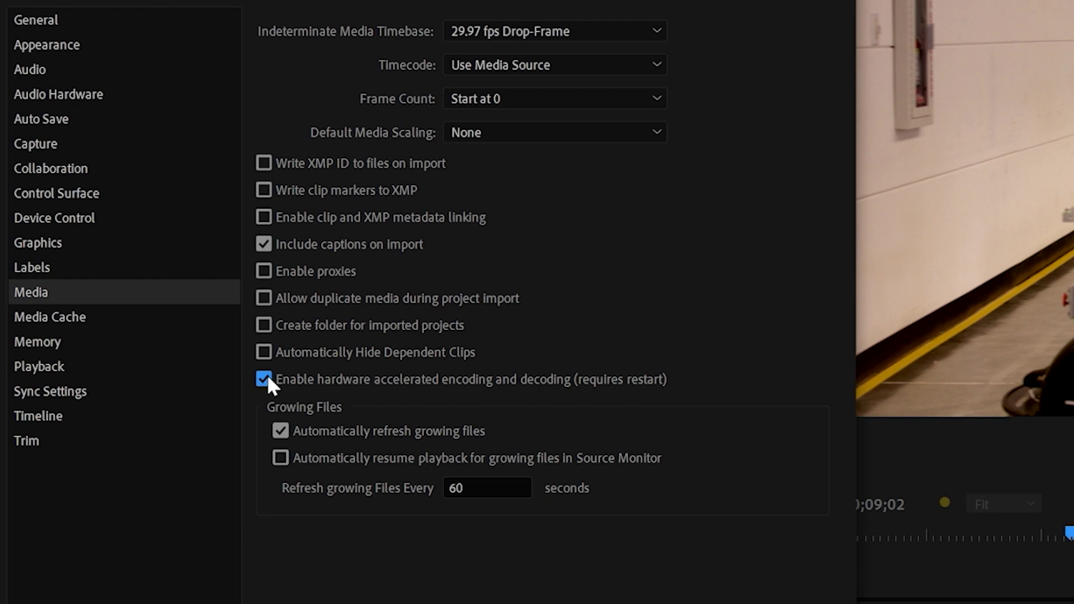
left_click(695, 509)
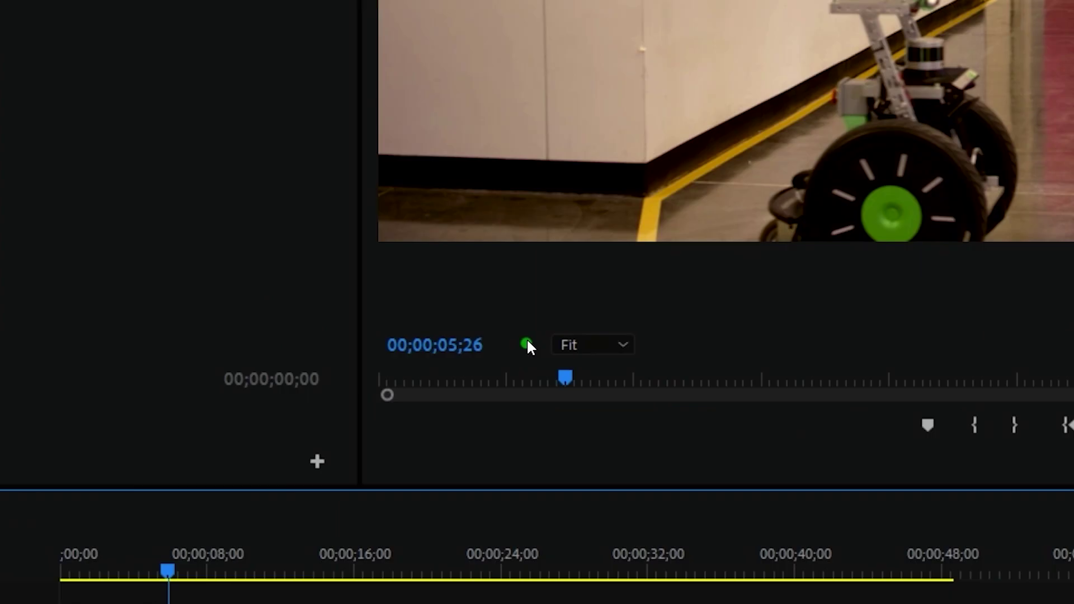
Play the montage again and confirm it reports 0 frames dropped
mouse_move(598, 338)
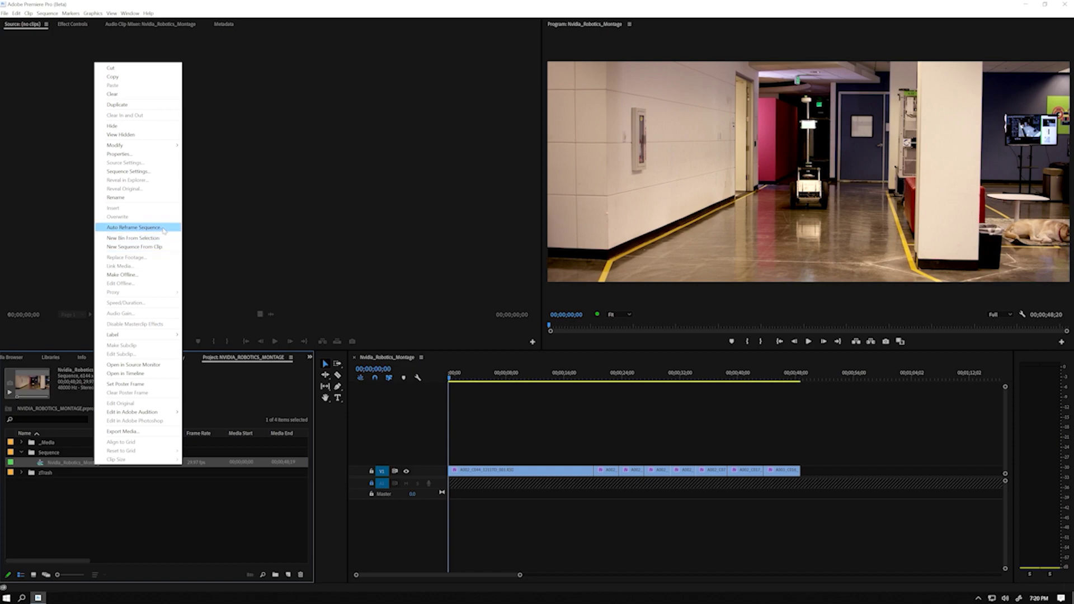
Auto Reframe the montage to Vertical 9:16 and expand the Auto Reframed Sequences folder
left_click(163, 228)
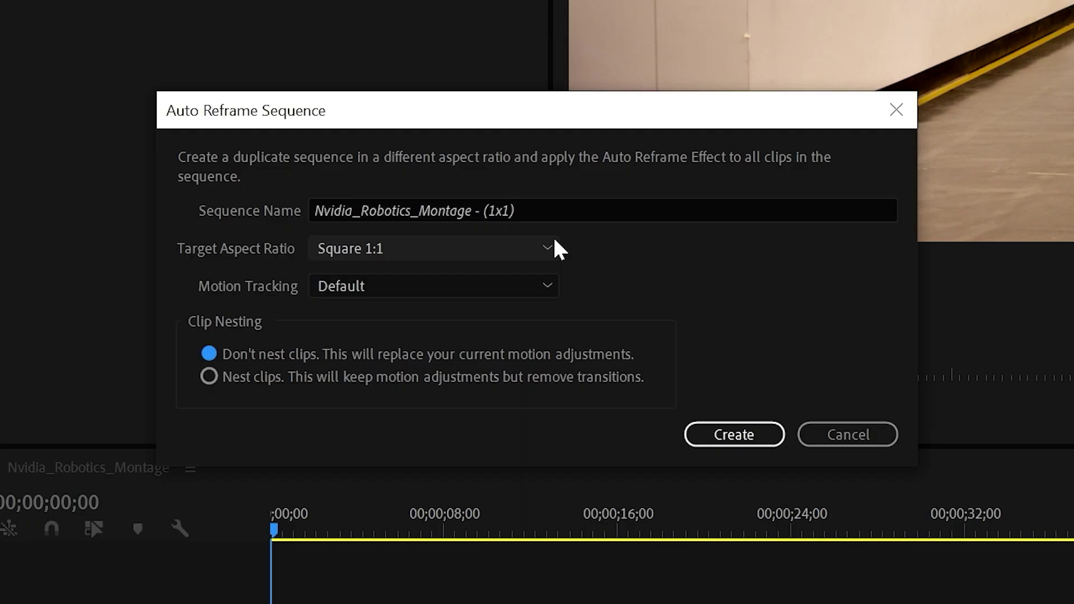
left_click(554, 242)
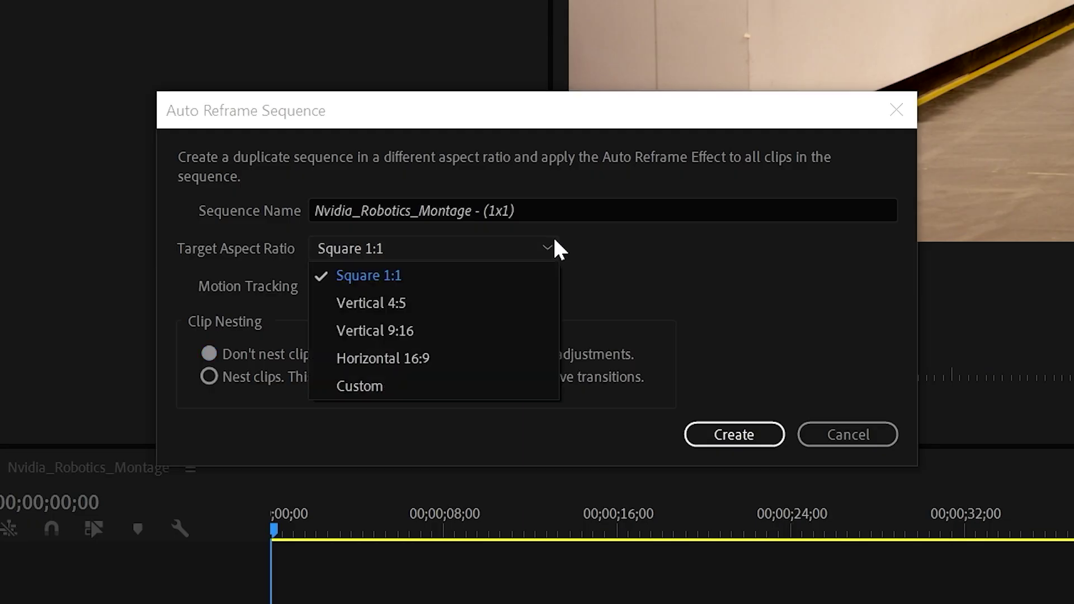
left_click(437, 320)
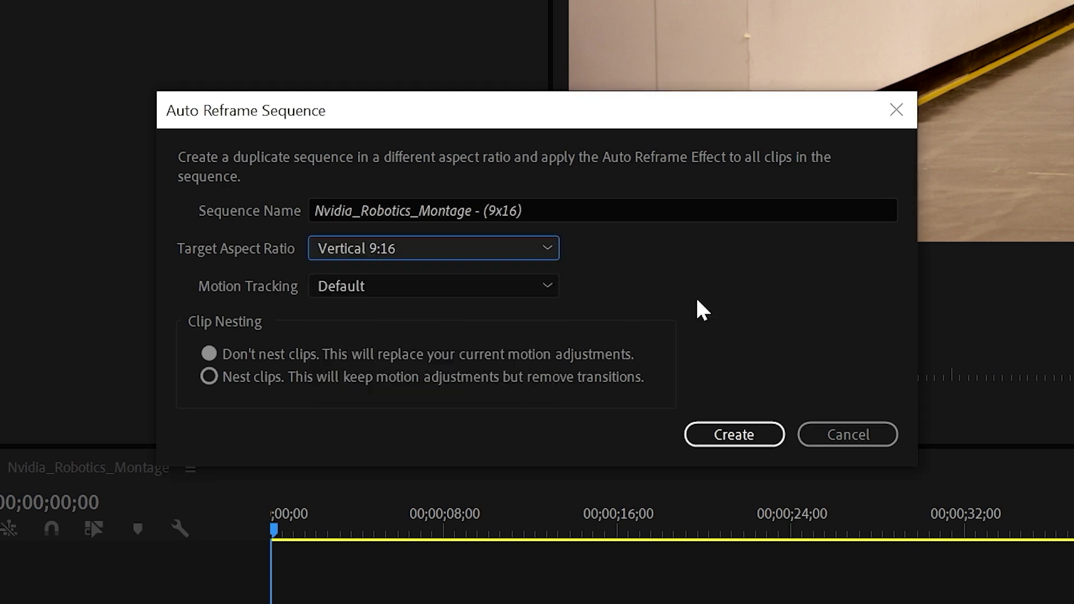
left_click(731, 429)
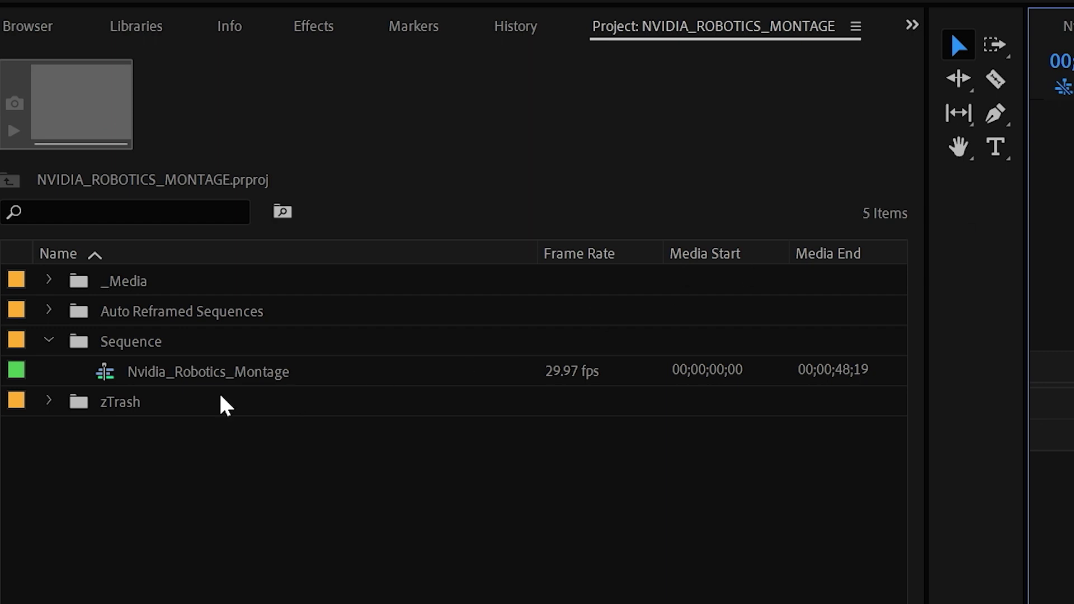
left_click(49, 311)
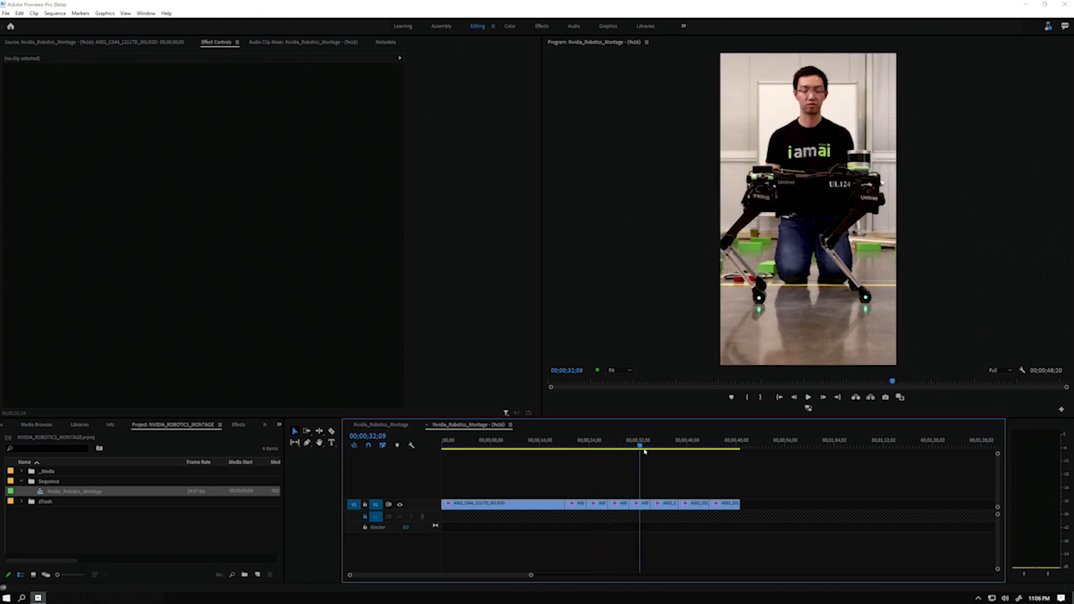
Scrub the 9x16 sequence, then delete one short clip's extra Position keyframes
left_click_drag(645, 451, 735, 451)
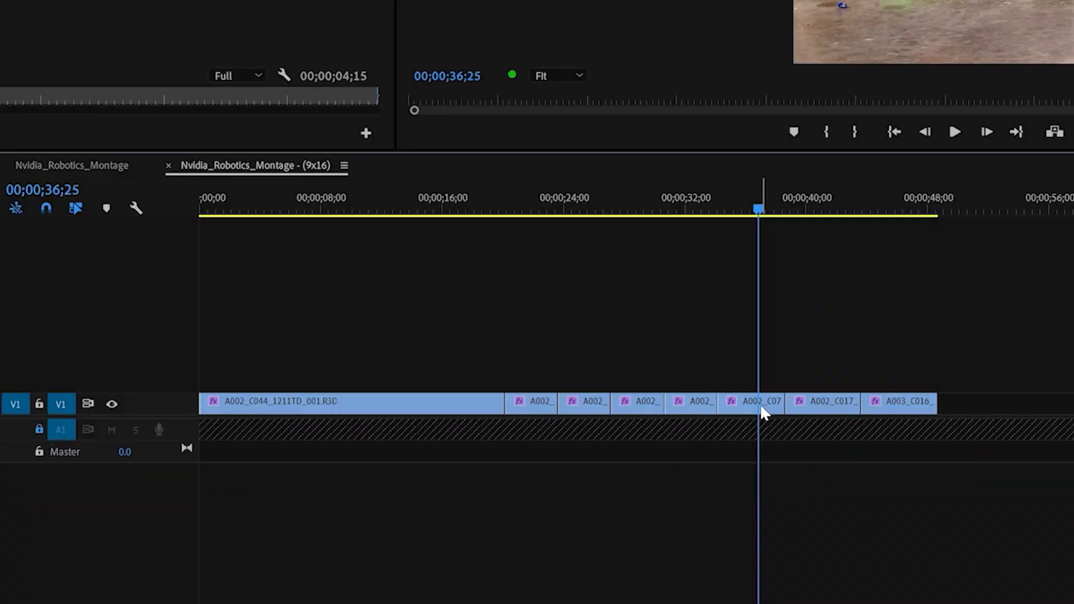
left_click(762, 411)
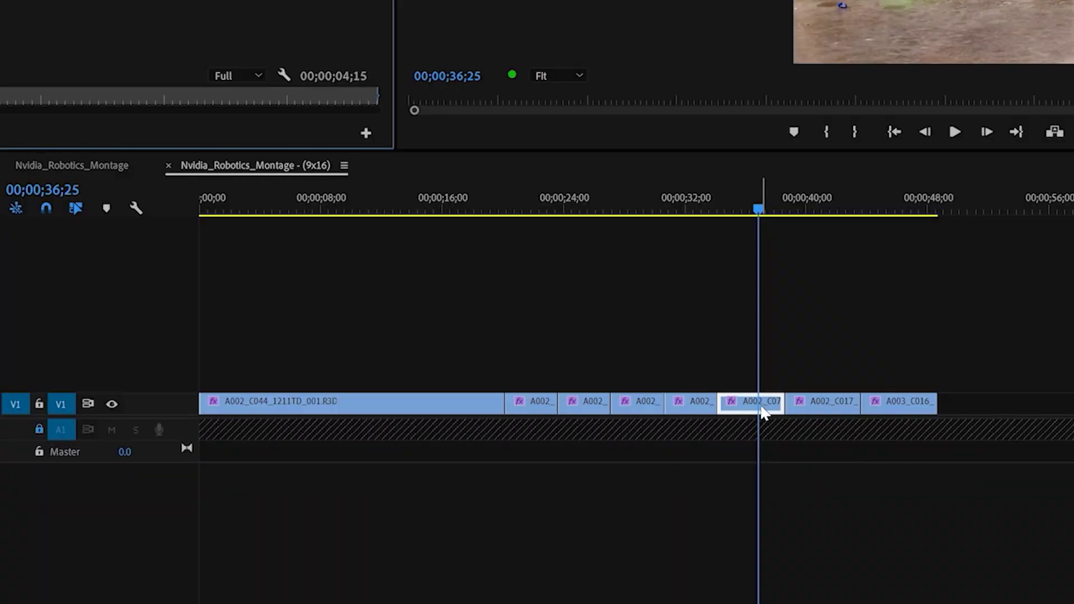
left_click_drag(713, 427, 372, 475)
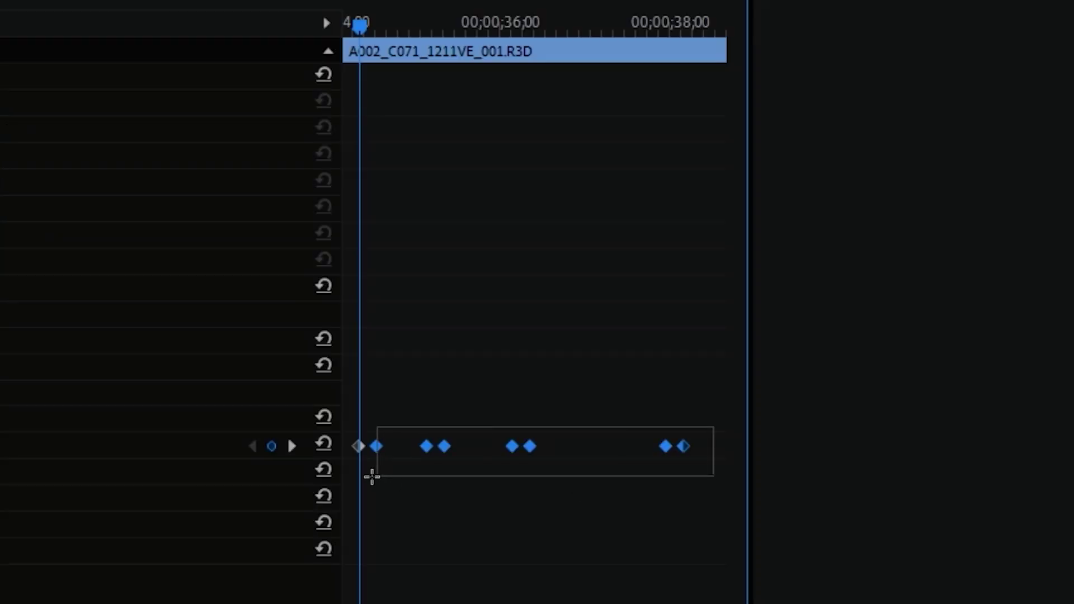
key("Delete")
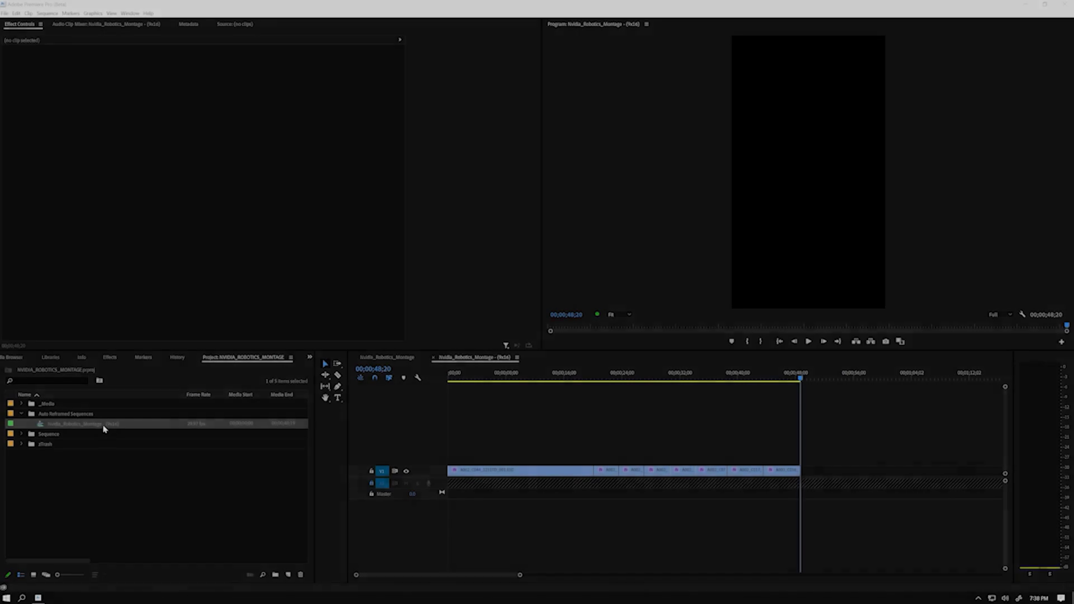
Export the 9x16 sequence as HEVC (H.265) with hardware encoding and Import Into Project enabled
right_click(104, 428)
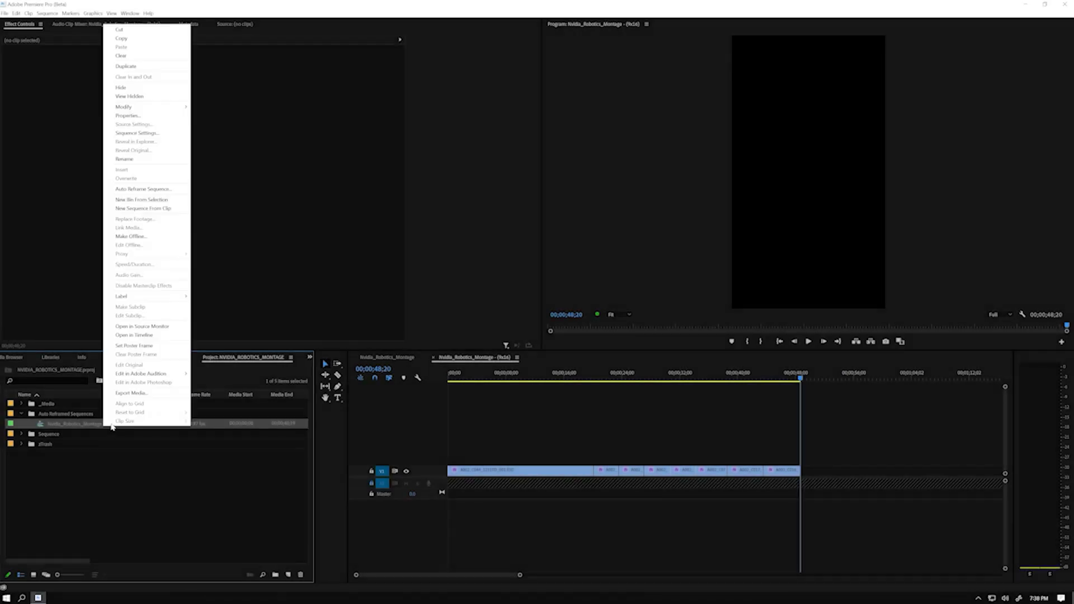
left_click(141, 394)
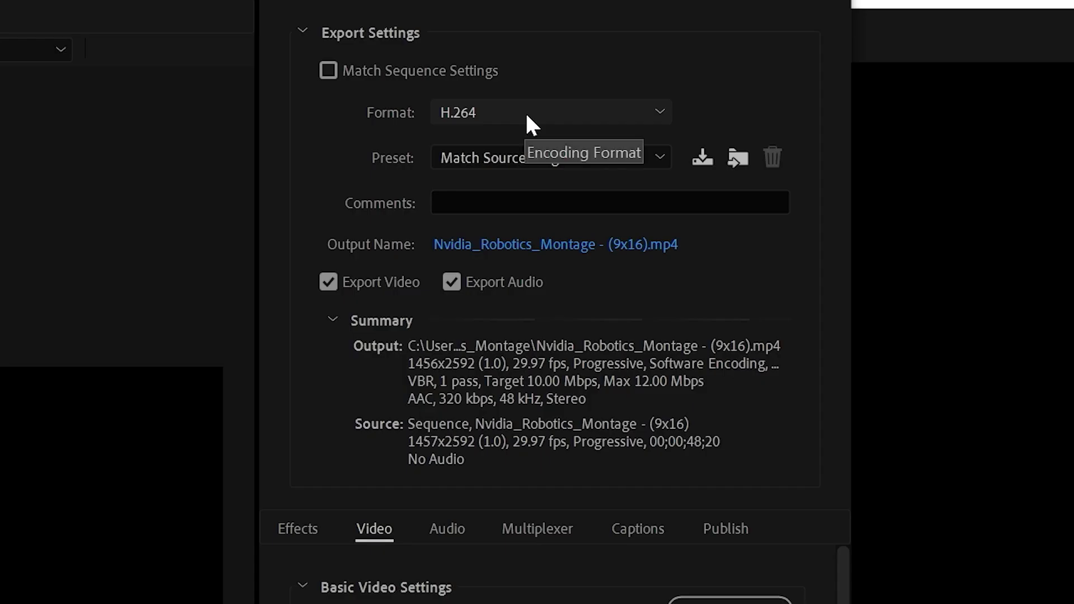
left_click(625, 52)
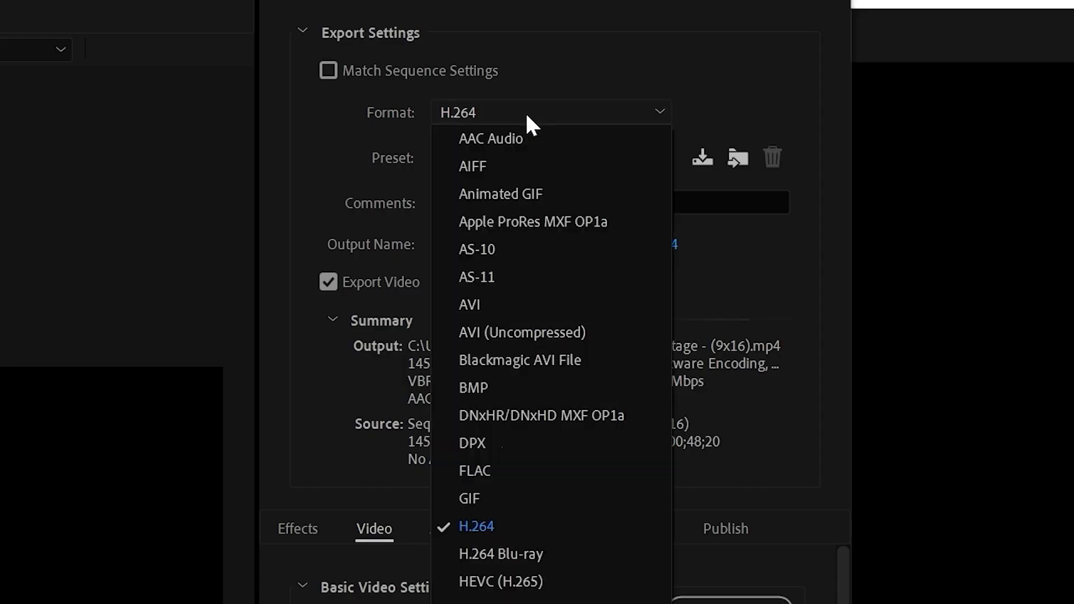
left_click(490, 585)
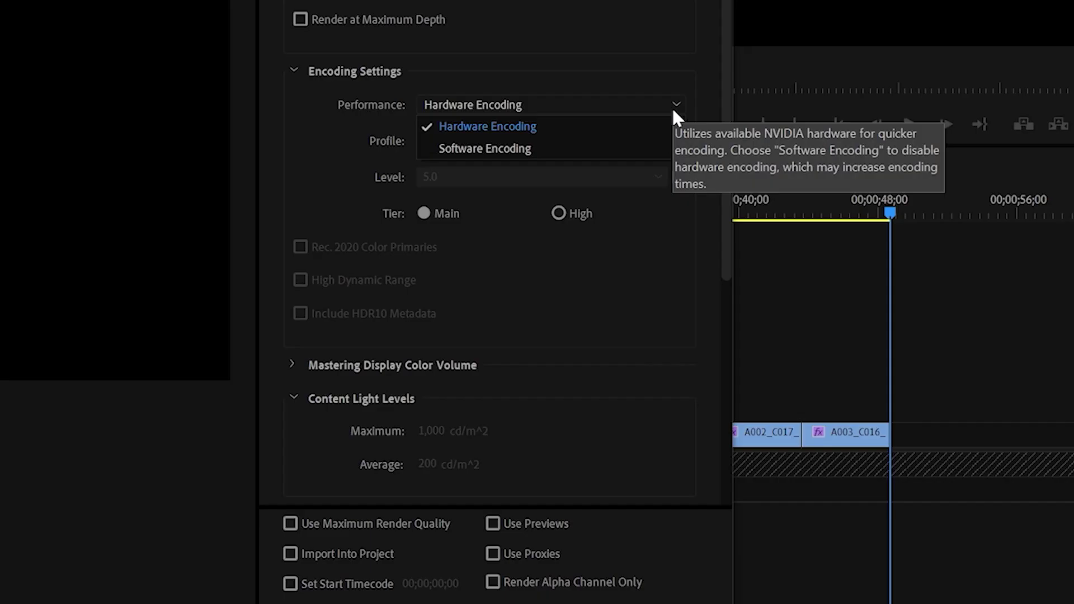
left_click(673, 111)
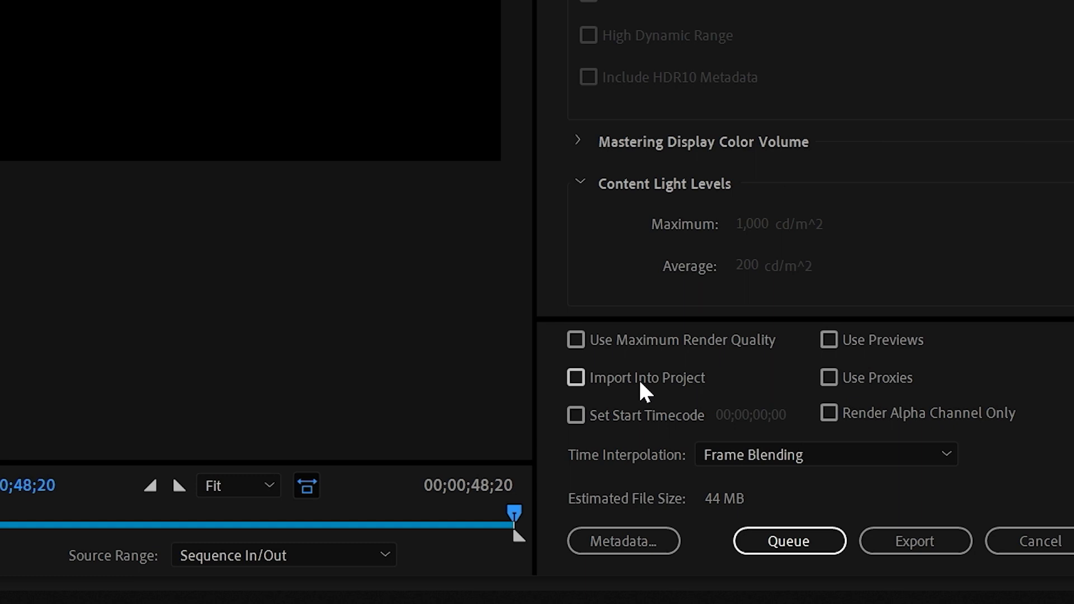
left_click(341, 554)
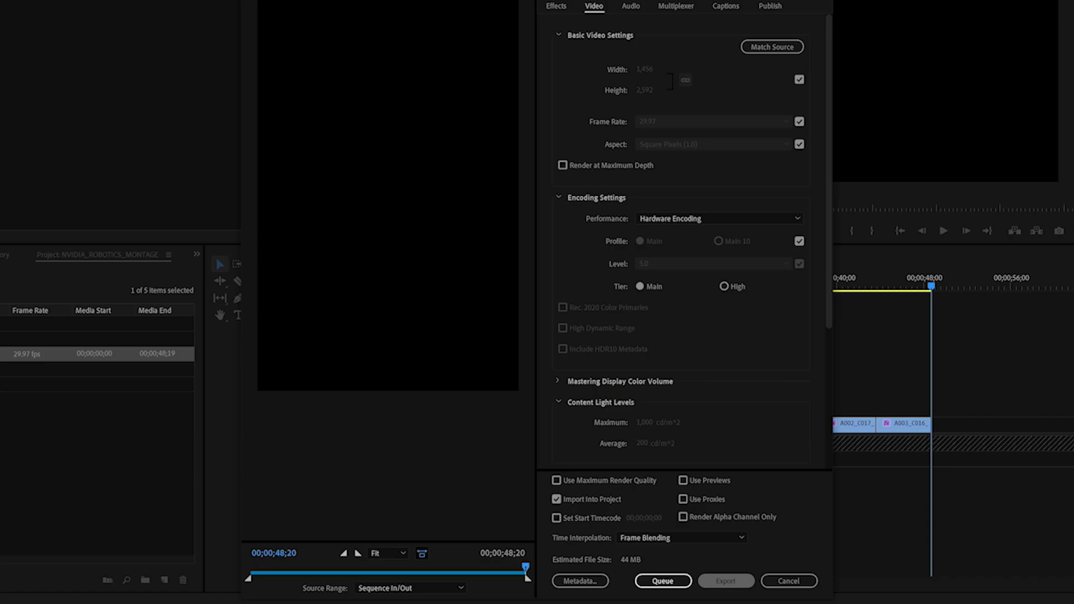
left_click(725, 581)
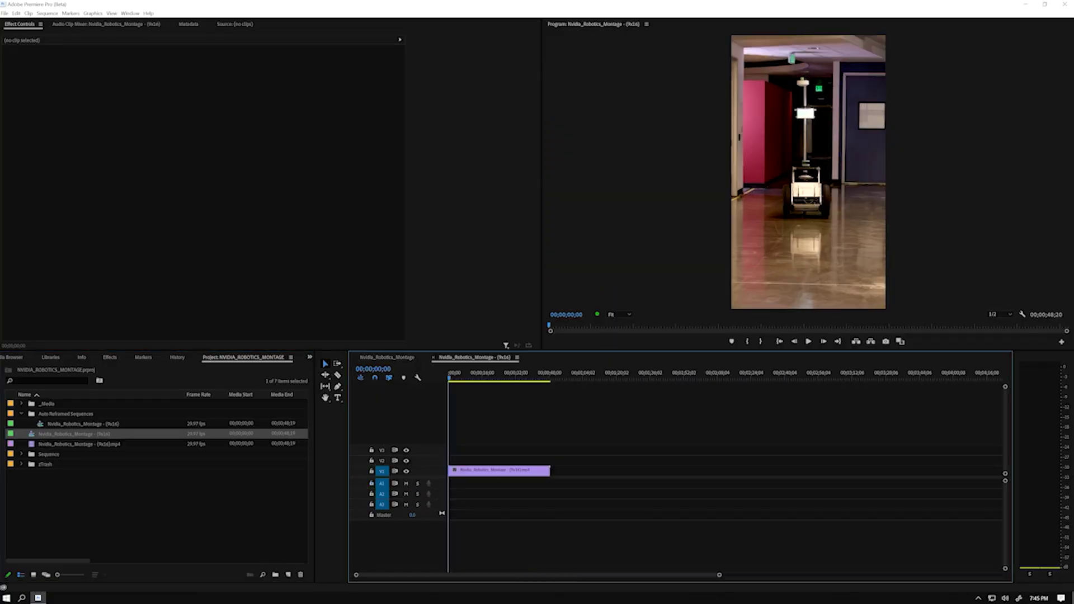
Run Scene Edit Detection on the imported clip, cutting at each detected point, then play it back
right_click(506, 471)
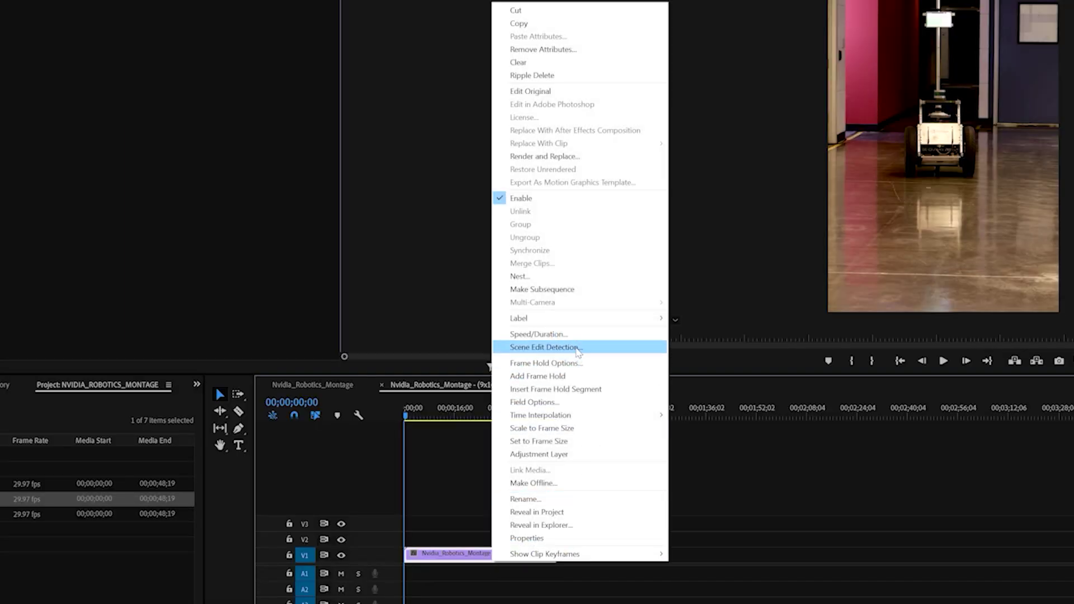
left_click(578, 347)
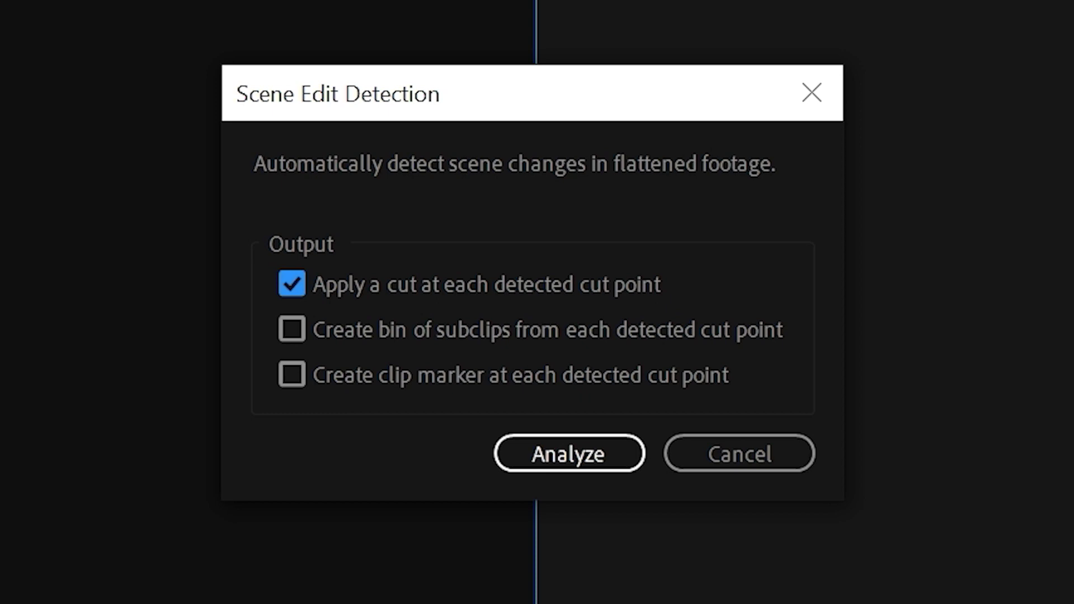
left_click(534, 465)
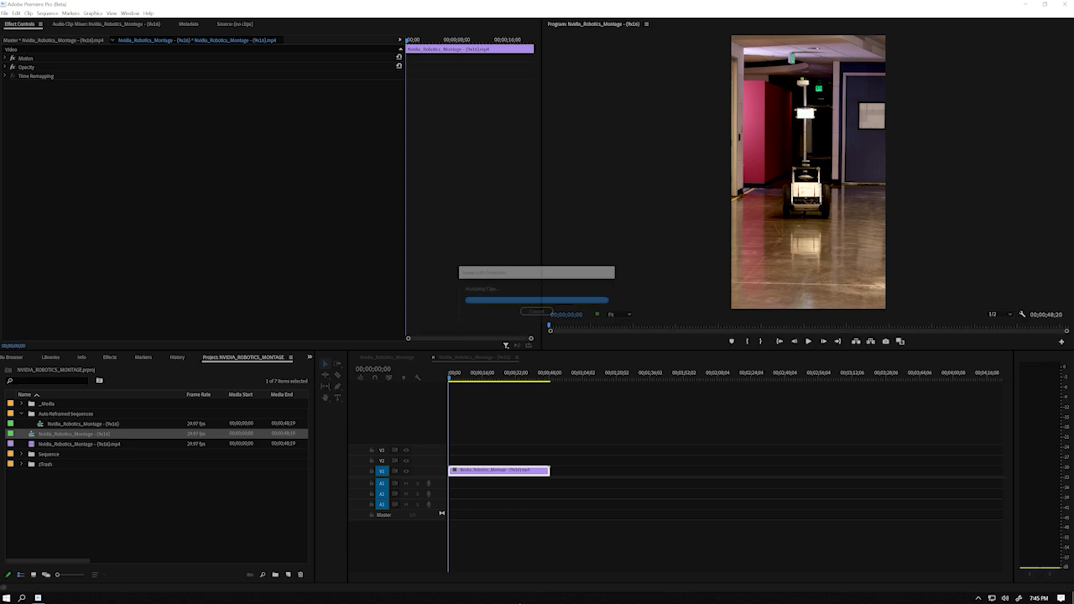
key("space")
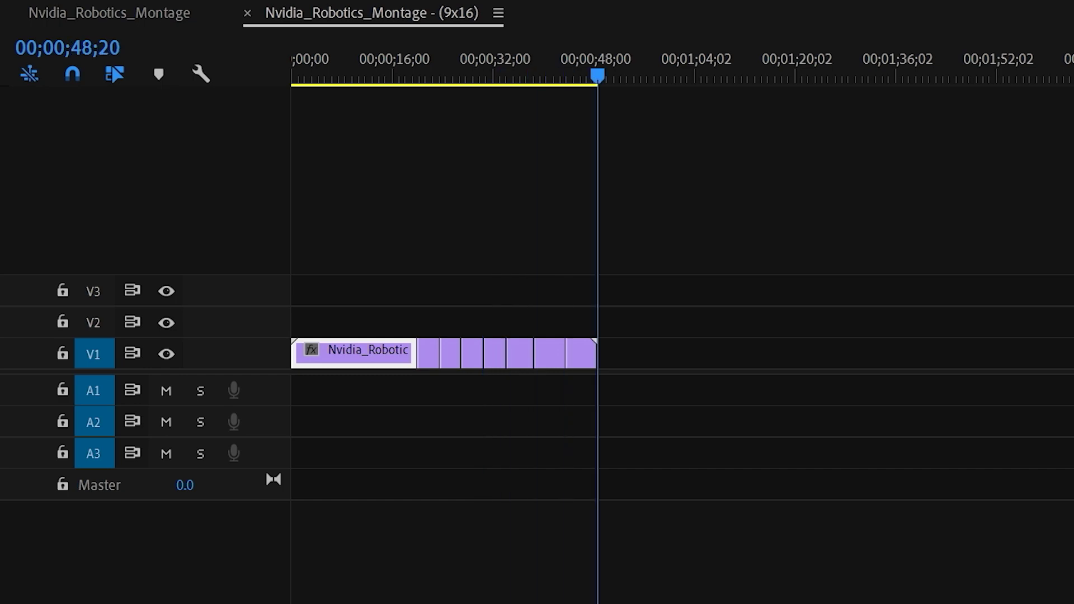
Select one of the new scene-cut segments on V1 to inspect it
left_click(473, 360)
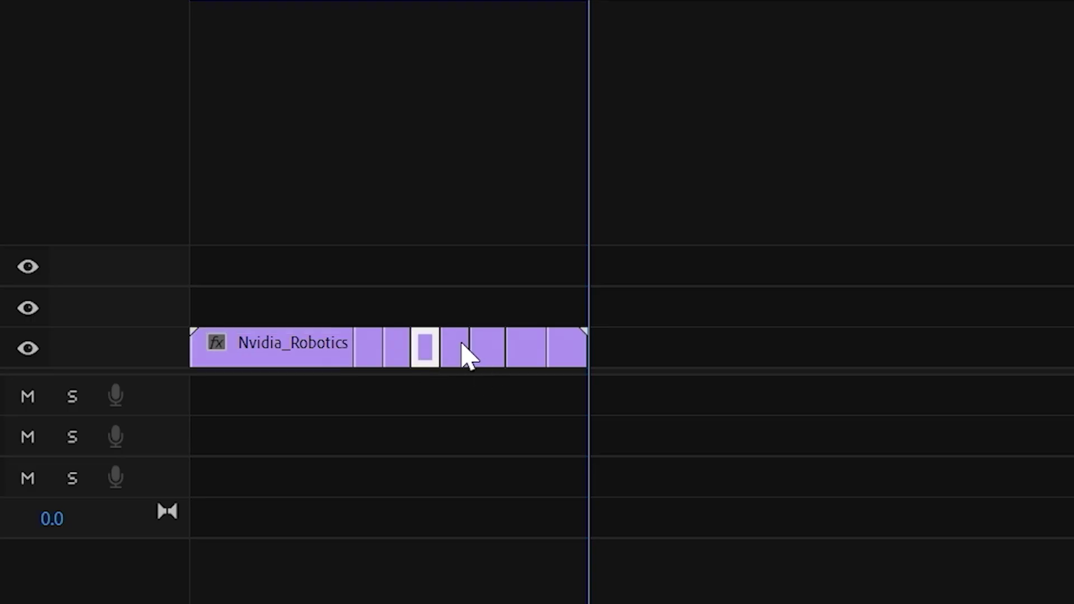